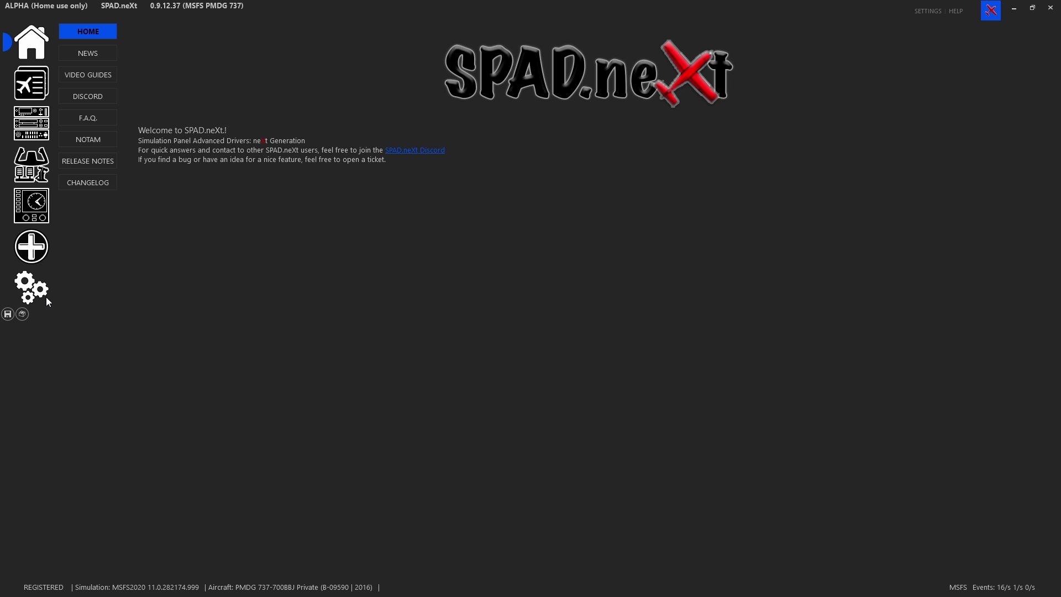
Open SPAD.neXt's settings, which start on the Registration page.
{"action": "left_click", "coordinate": [40, 293]}
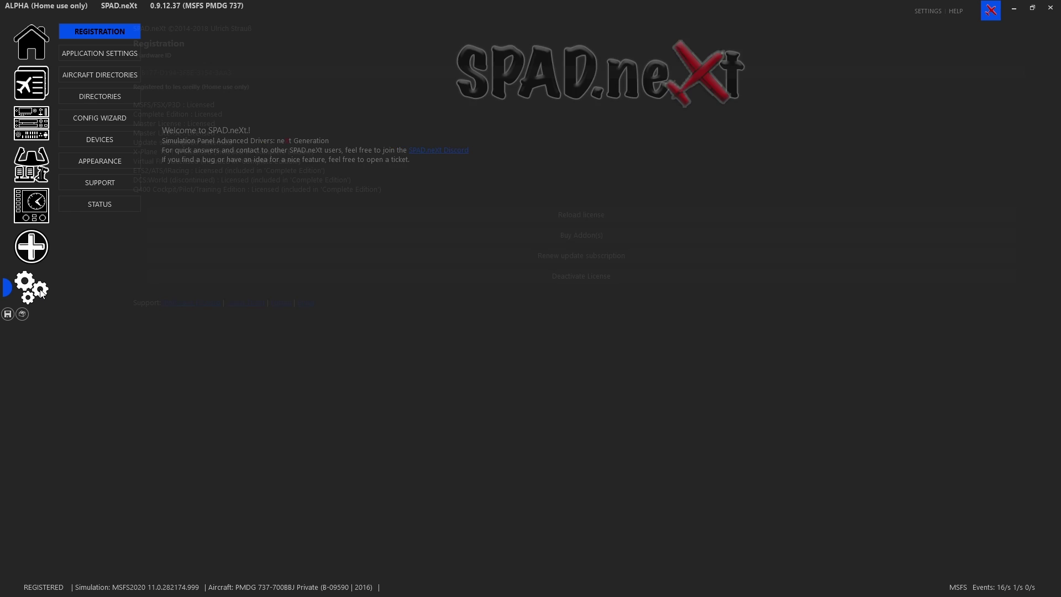
Confirm Enable CockpitMaster Support under Devices > Other Devices, then bring up the CDU device.
{"action": "left_click", "coordinate": [116, 59]}
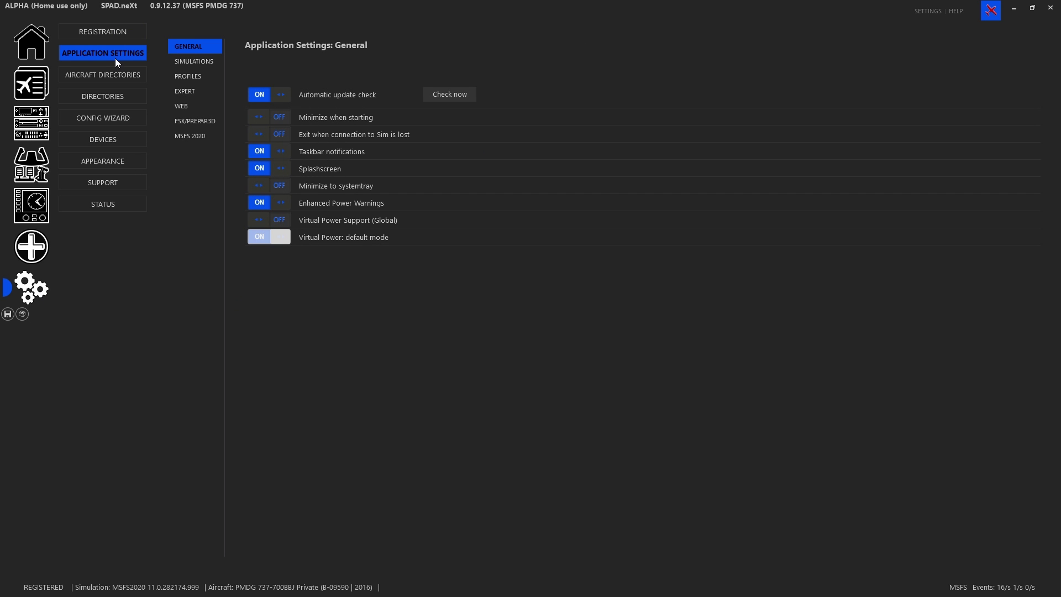
{"action": "left_click", "coordinate": [123, 150]}
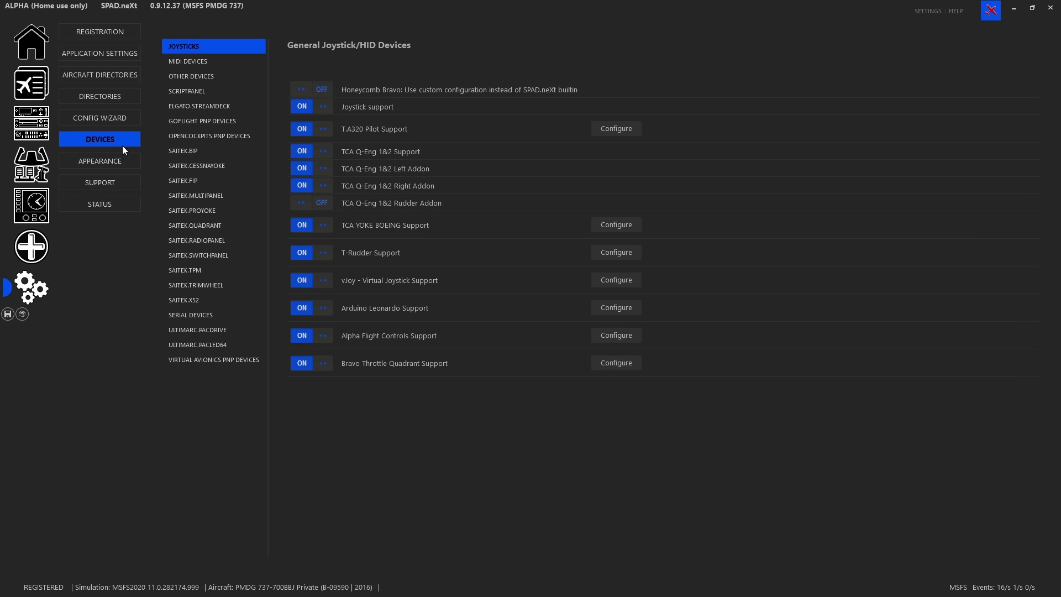
{"action": "left_click", "coordinate": [196, 77]}
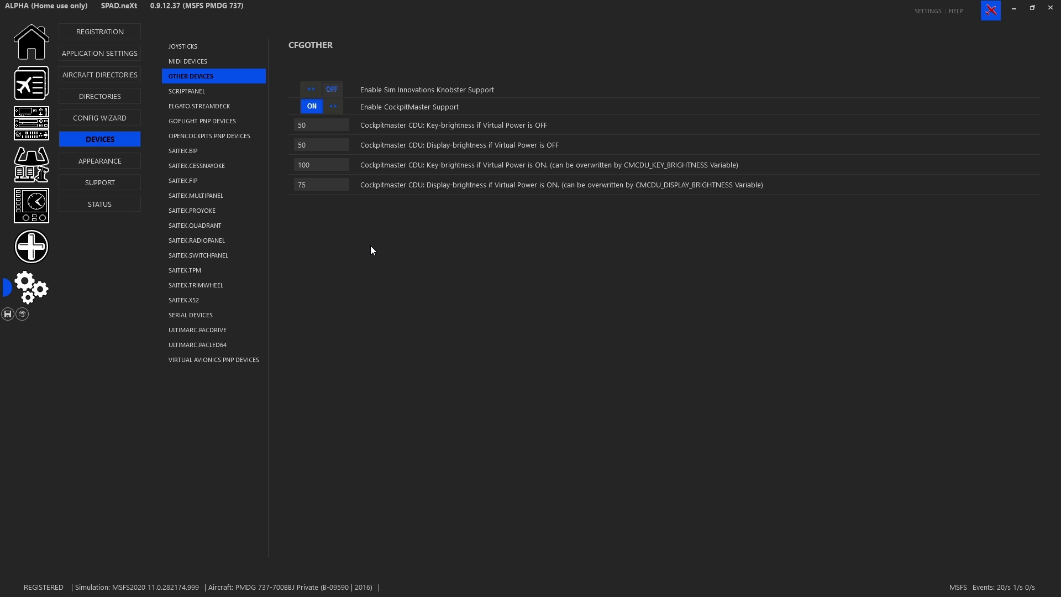
{"action": "left_click", "coordinate": [46, 134]}
{"action": "left_click", "coordinate": [139, 51]}
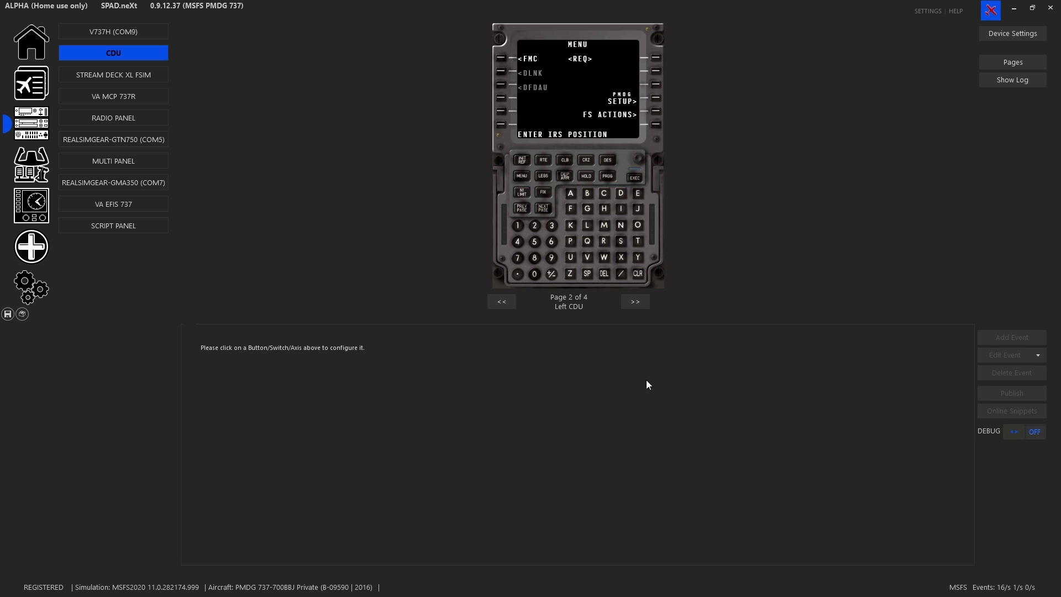
Select the CDU's L1 key and browse its online snippets, including Default CDU.
{"action": "left_click", "coordinate": [501, 64]}
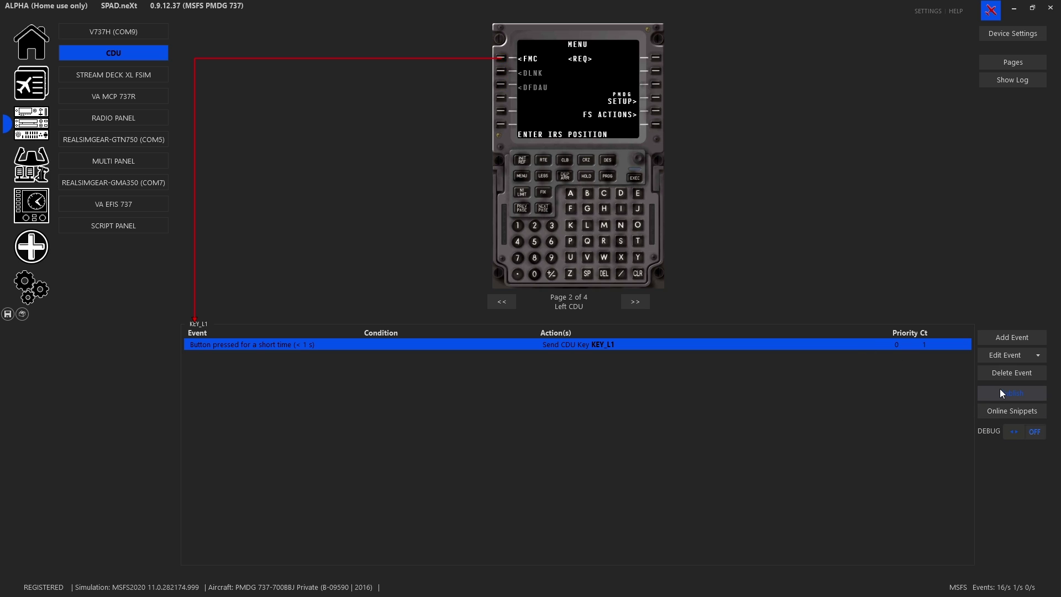
{"action": "left_click", "coordinate": [1004, 408]}
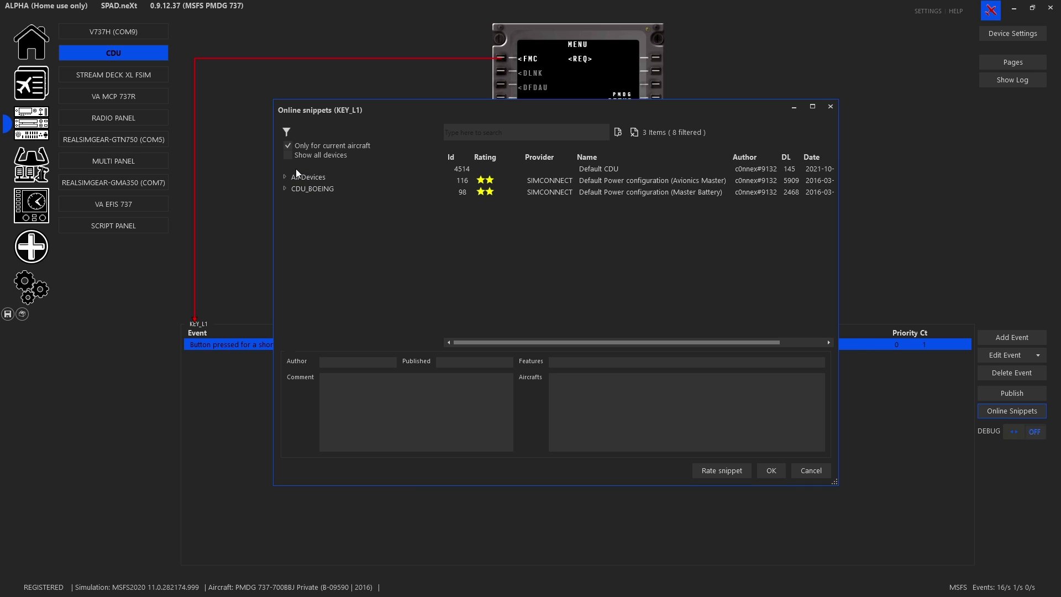
Apply the CDU_BOEING Complete Device 'Default CDU' snippet for all aircraft, replacing existing events and pages.
{"action": "left_click", "coordinate": [288, 146]}
{"action": "left_click", "coordinate": [284, 189]}
{"action": "left_click", "coordinate": [316, 200]}
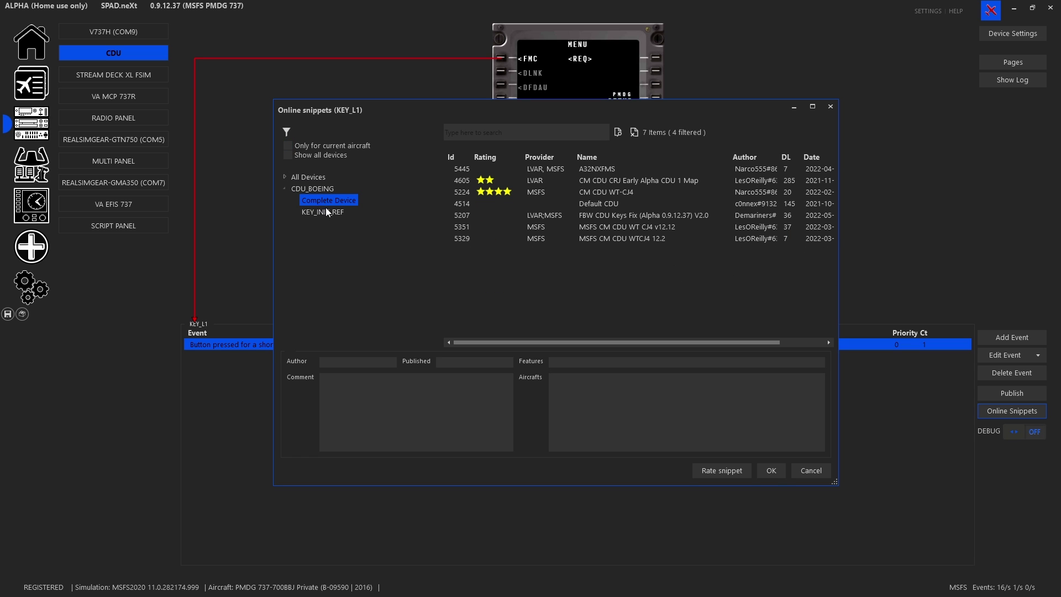
{"action": "left_click", "coordinate": [617, 206]}
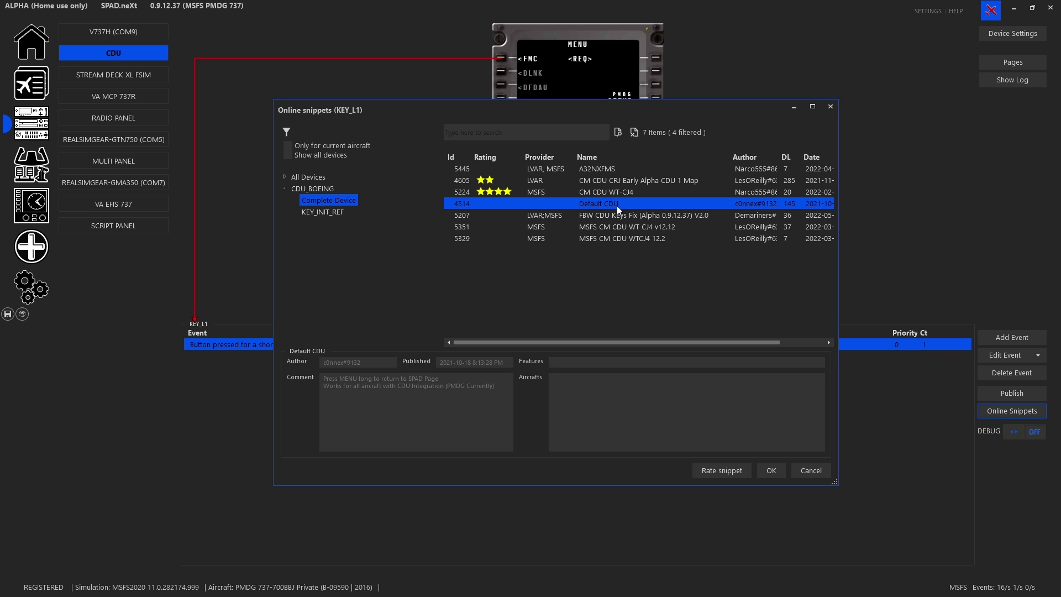
{"action": "double_click", "coordinate": [617, 206]}
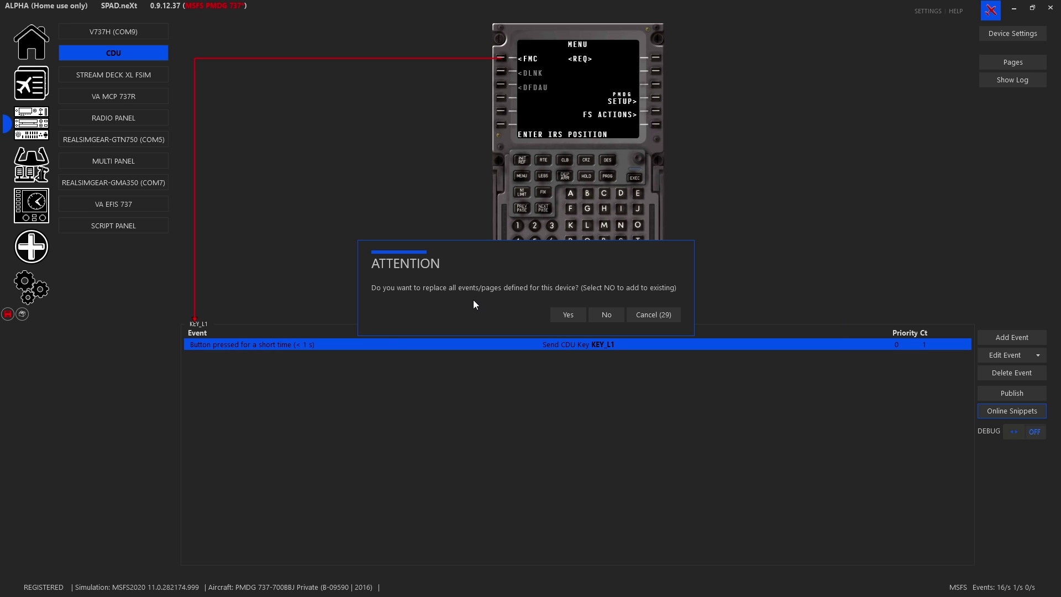
{"action": "left_click", "coordinate": [573, 316]}
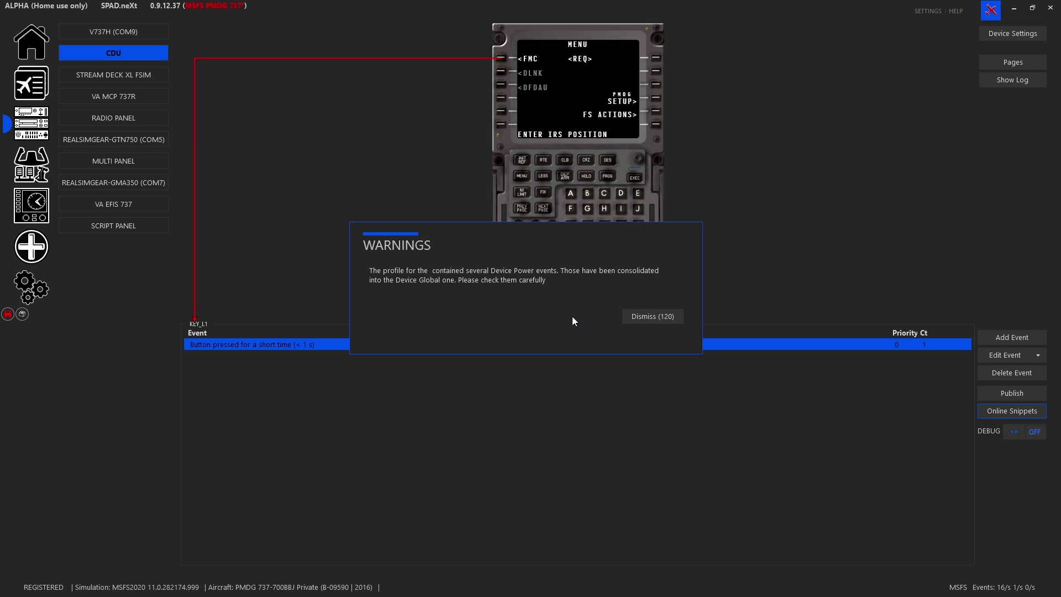
{"action": "left_click", "coordinate": [640, 318]}
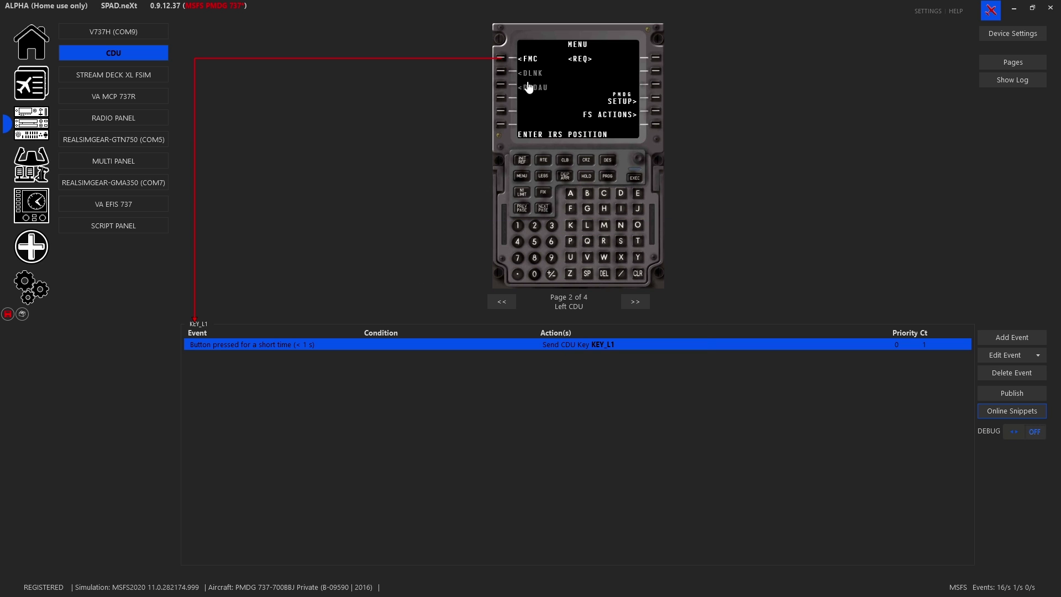
Inspect the MENU key's events and the SPAD Menu L1 (Left CDU) and L2 (Right CDU) keys.
{"action": "left_click", "coordinate": [522, 176]}
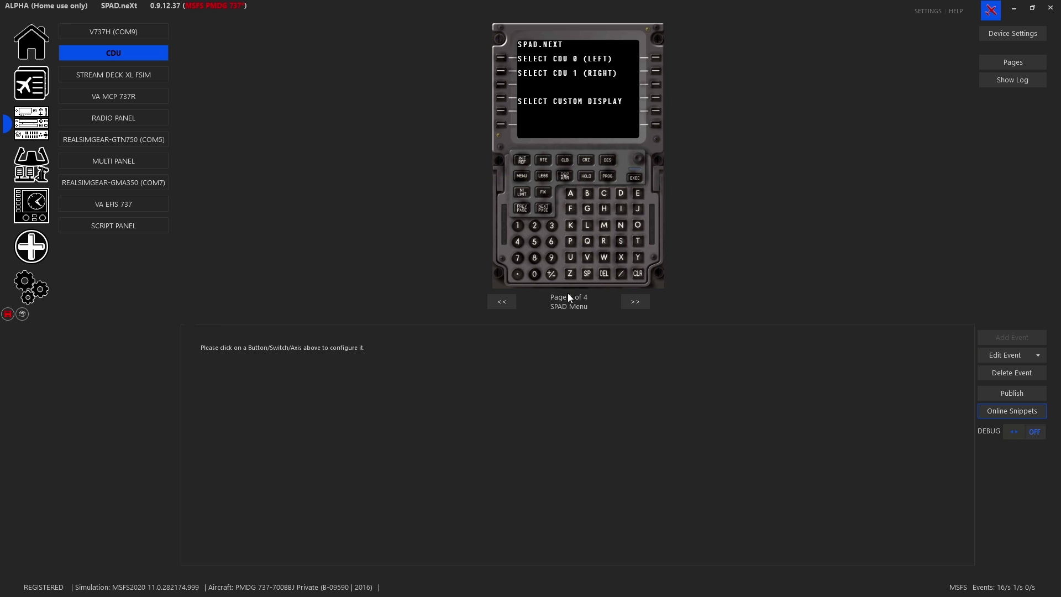
{"action": "left_click", "coordinate": [502, 59]}
{"action": "left_click", "coordinate": [501, 74]}
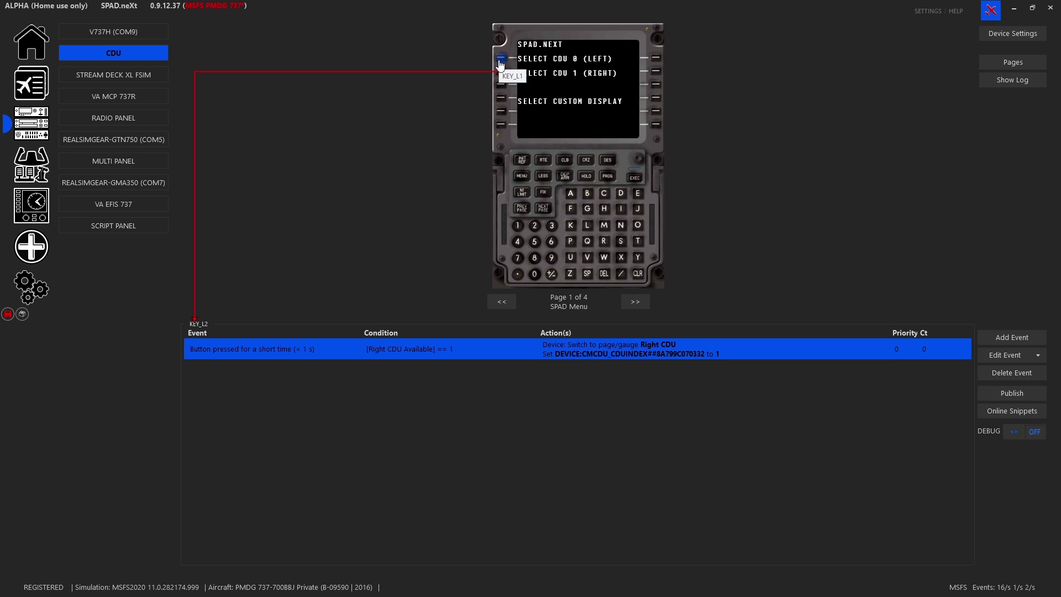
{"action": "left_click", "coordinate": [501, 61]}
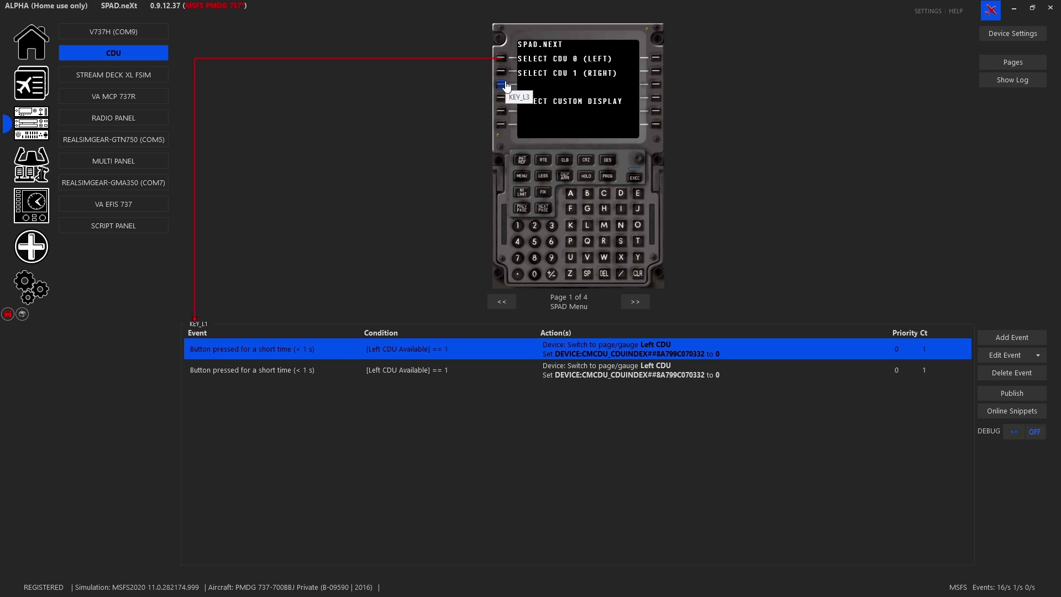
{"action": "left_click", "coordinate": [501, 72]}
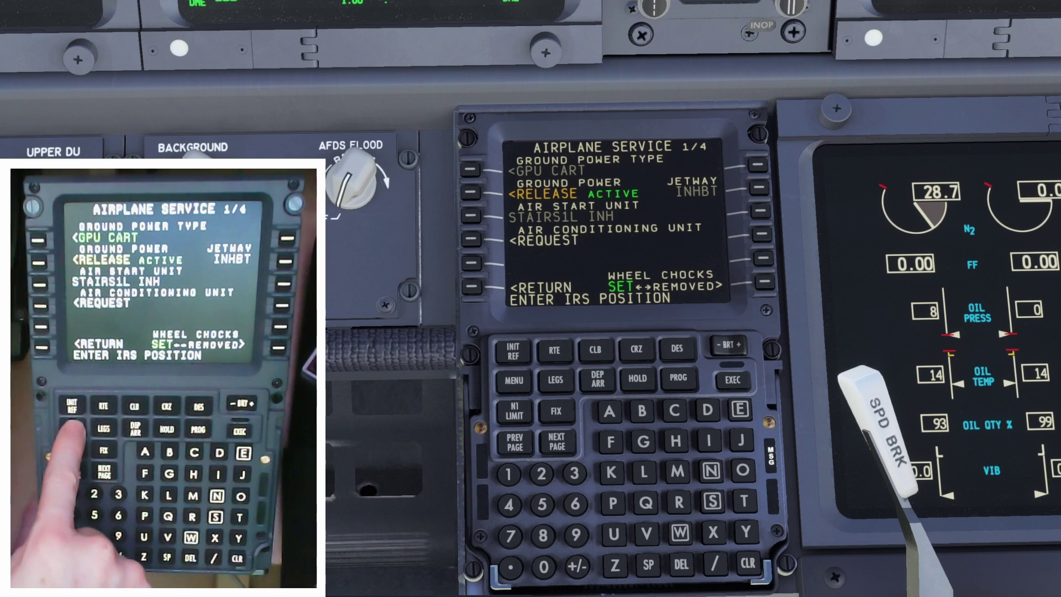
Go to the FMC position init page and enter CYOW as the reference airport.
{"action": "key", "text": "m"}
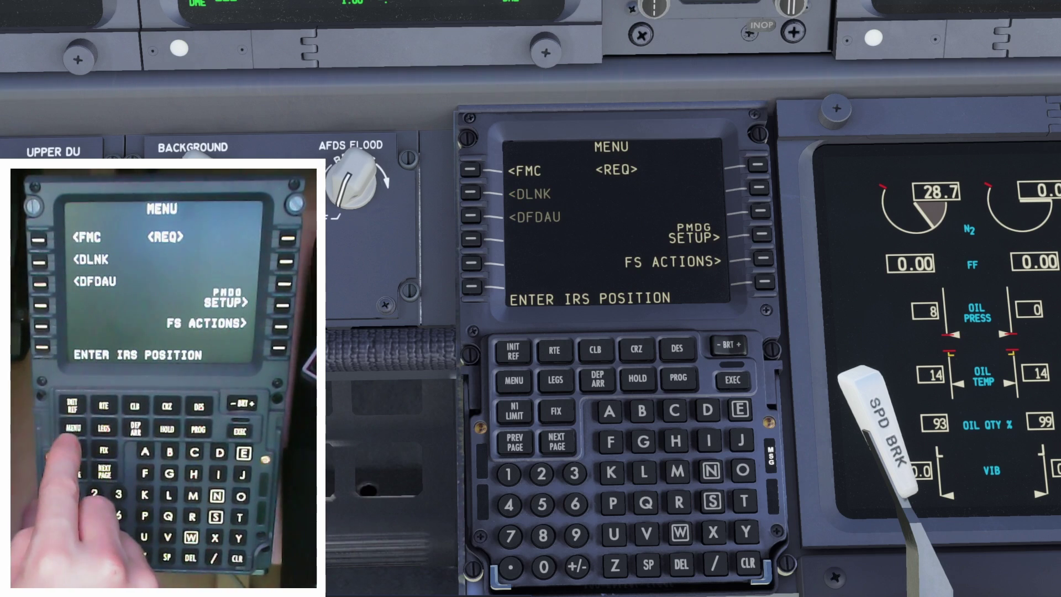
{"action": "key", "text": "c"}
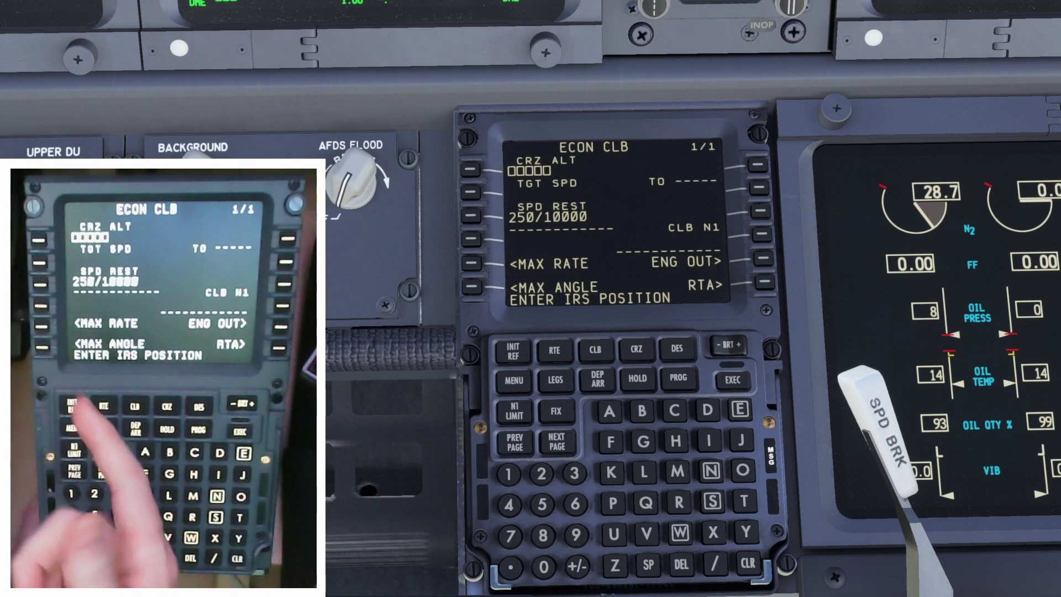
{"action": "key", "text": "i"}
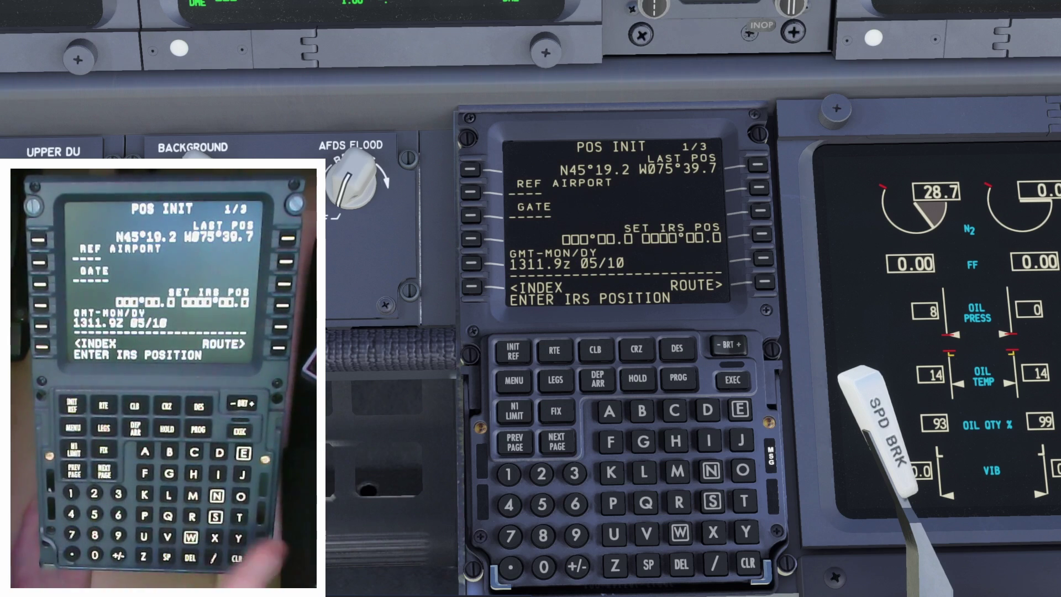
{"action": "type", "text": "CYOW"}
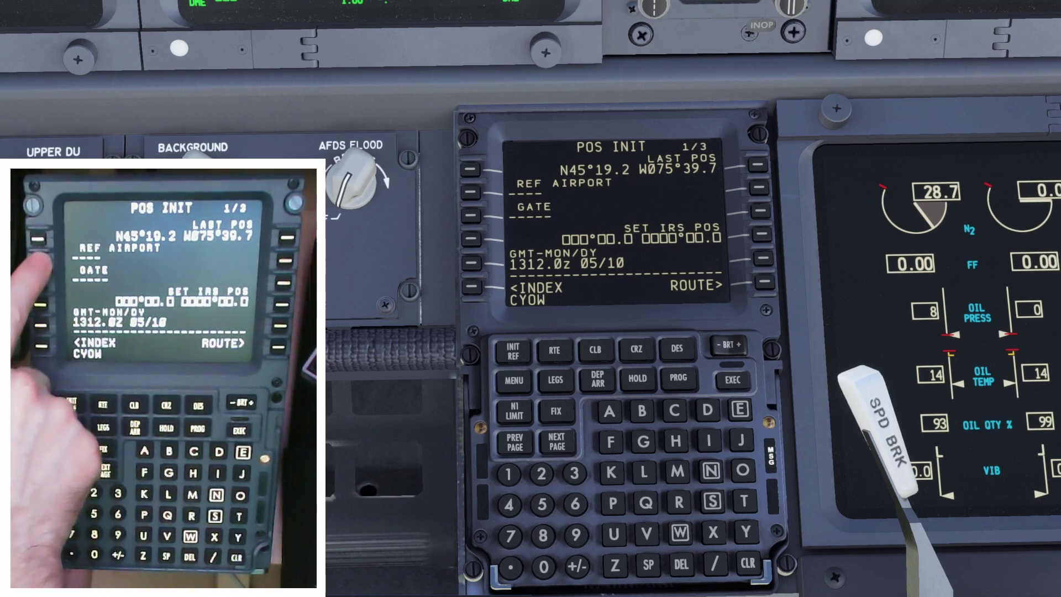
{"action": "left_click", "coordinate": [470, 192]}
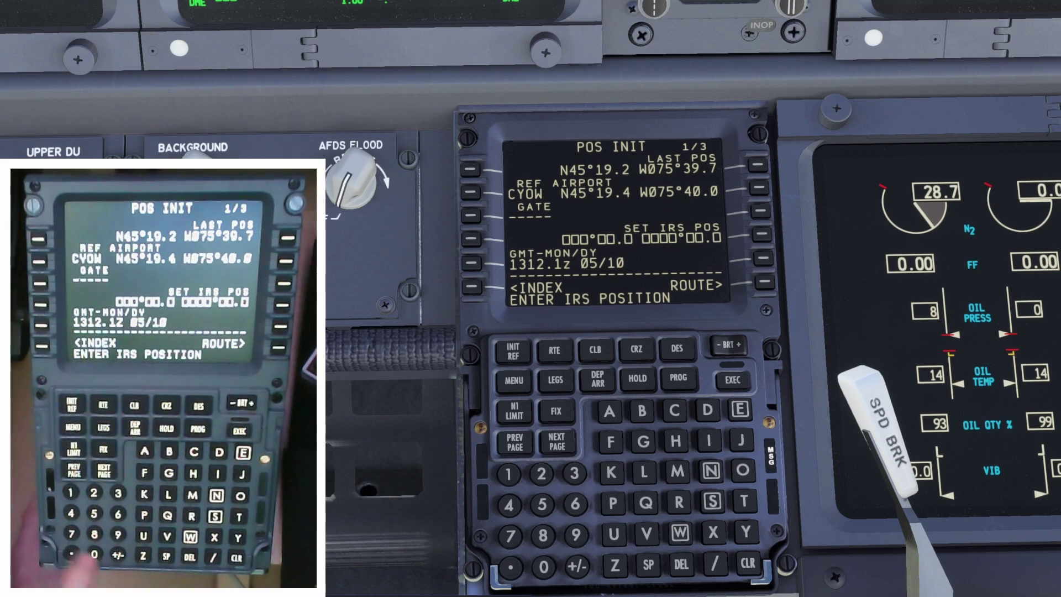
Set gate 40, copy the gate coordinates into the IRS position, and open RTE.
{"action": "type", "text": "40"}
{"action": "left_click", "coordinate": [470, 215]}
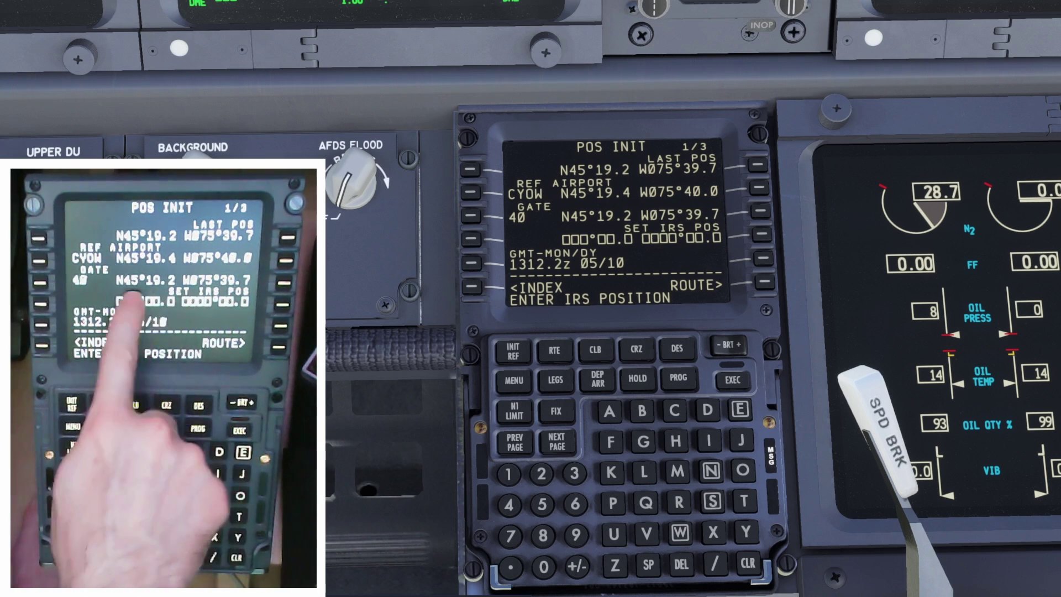
{"action": "left_click", "coordinate": [758, 212]}
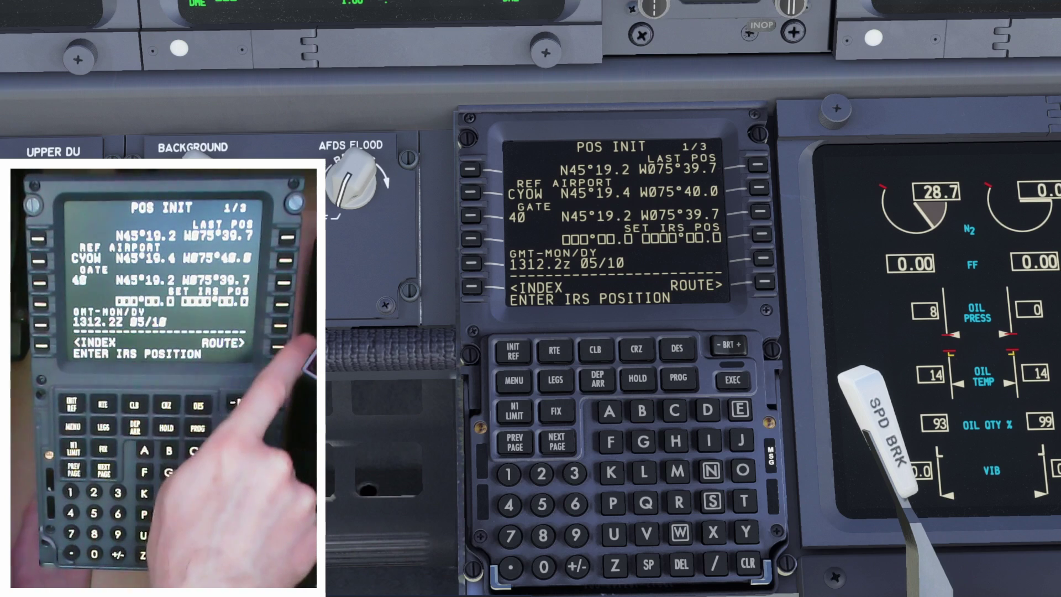
{"action": "left_click", "coordinate": [763, 235]}
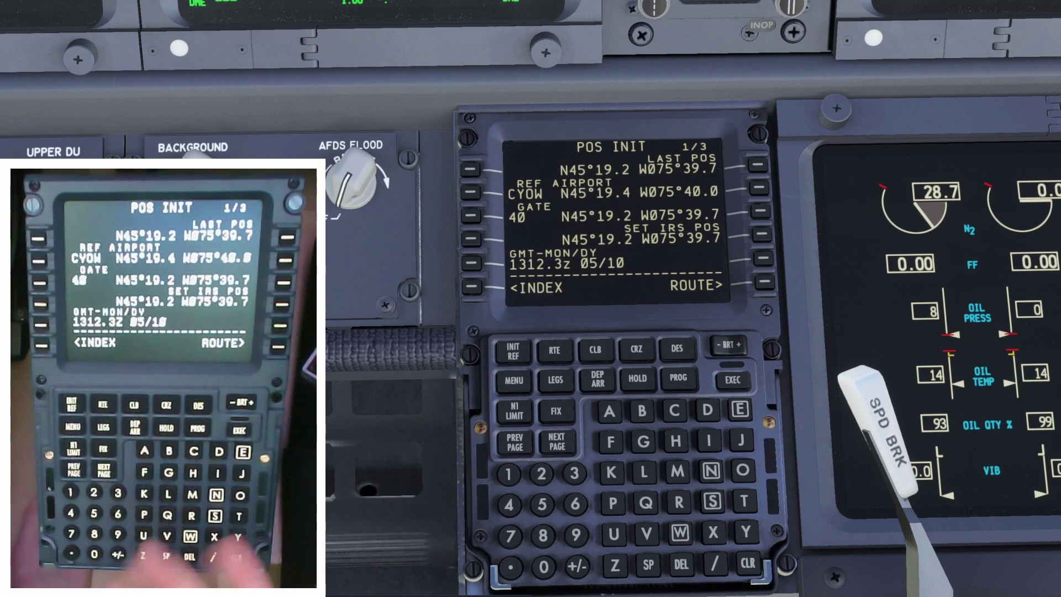
{"action": "left_click", "coordinate": [555, 350]}
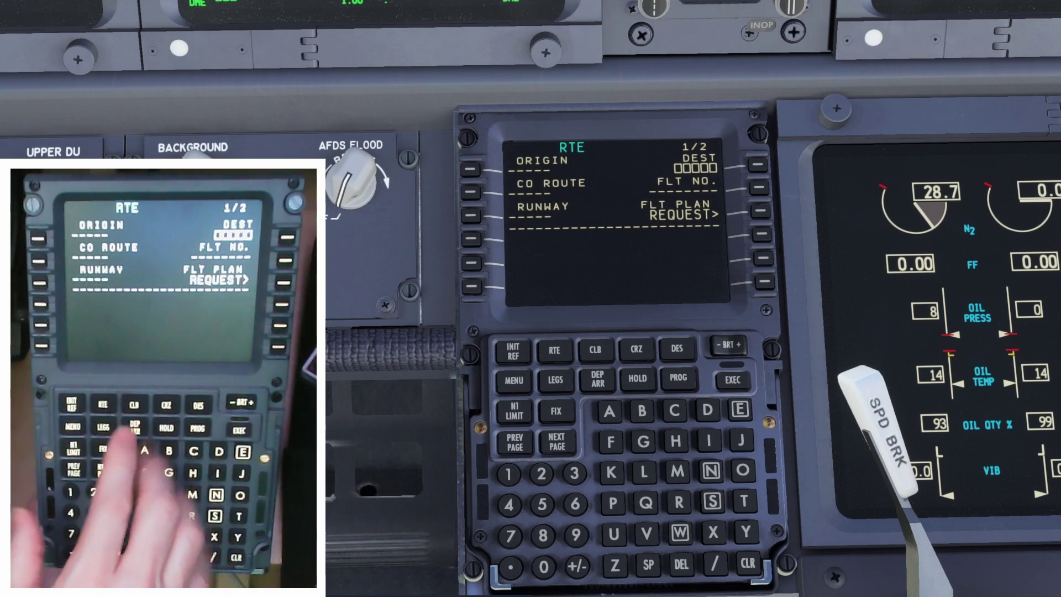
Enter CYOW as route origin and CYYZ as destination on the RTE page.
{"action": "left_click", "coordinate": [674, 410]}
{"action": "type", "text": "YO"}
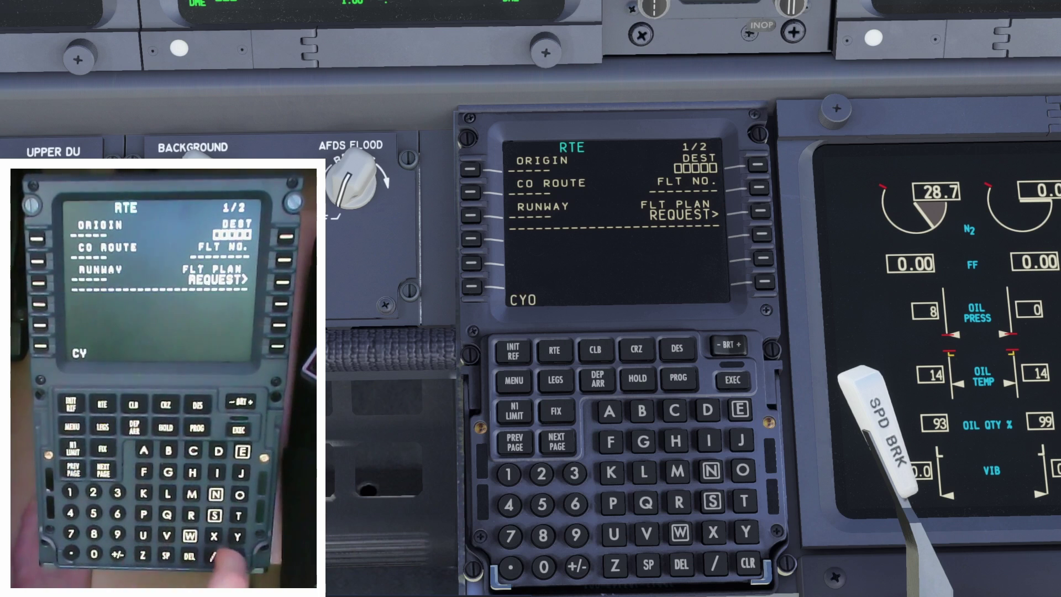
{"action": "type", "text": "W"}
{"action": "left_click", "coordinate": [470, 169]}
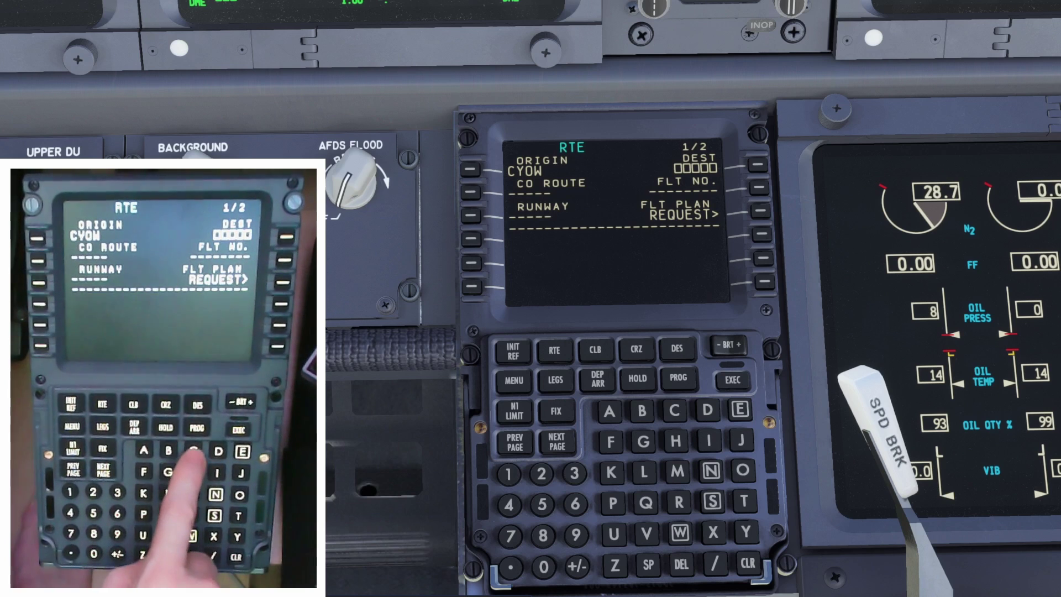
{"action": "type", "text": "CY"}
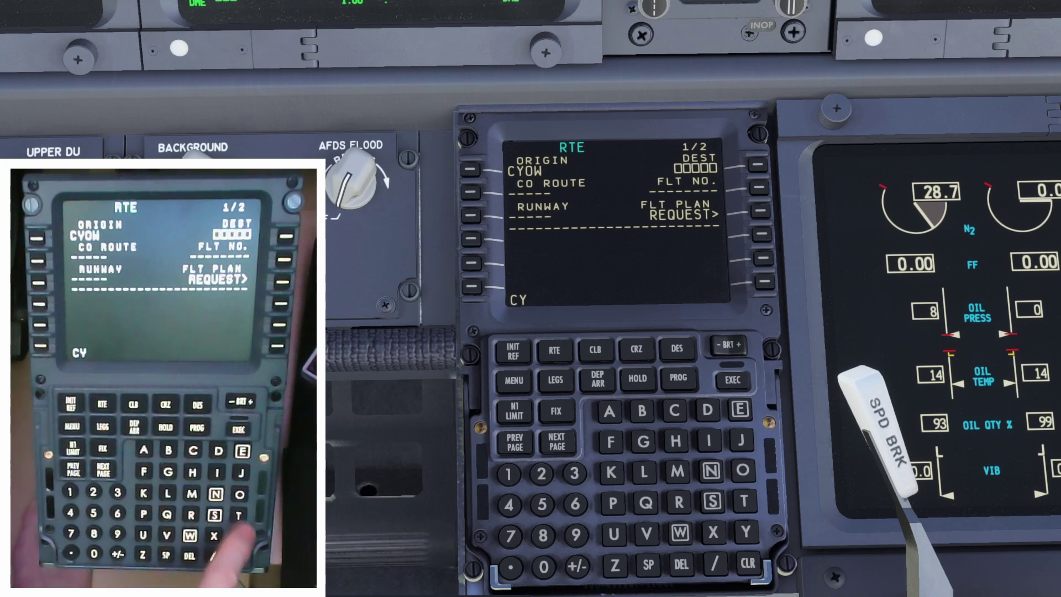
{"action": "type", "text": "YZ"}
{"action": "left_click", "coordinate": [758, 165]}
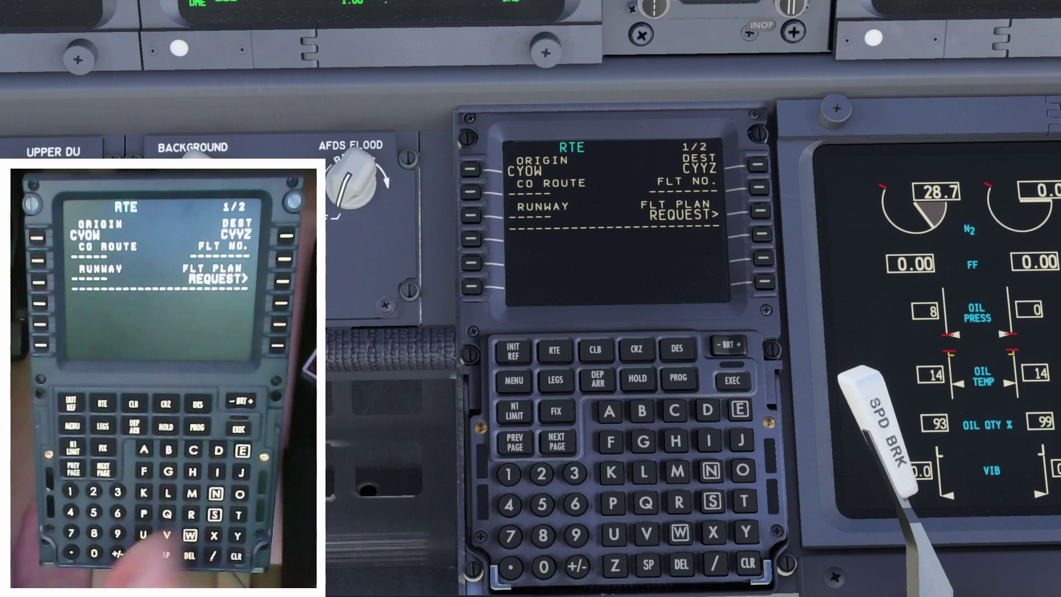